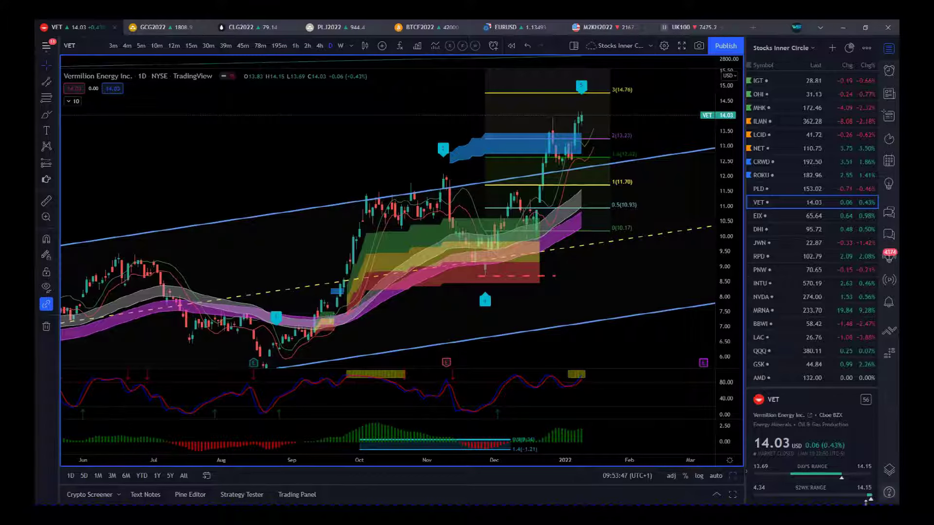
Zoom the VET chart out on both axes to show the full history back to 2019
drag(553, 280, 550, 271)
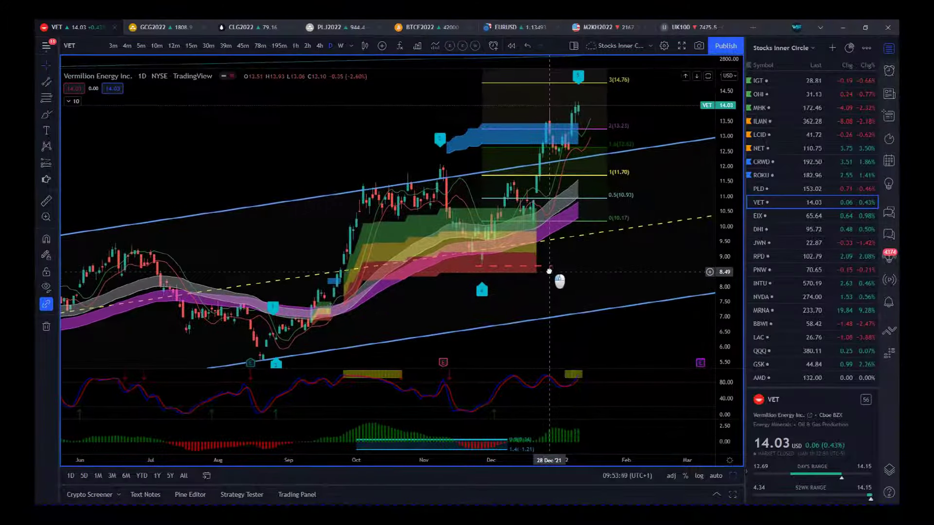
scroll(550, 271, down, 5)
scroll(613, 459, down, 5)
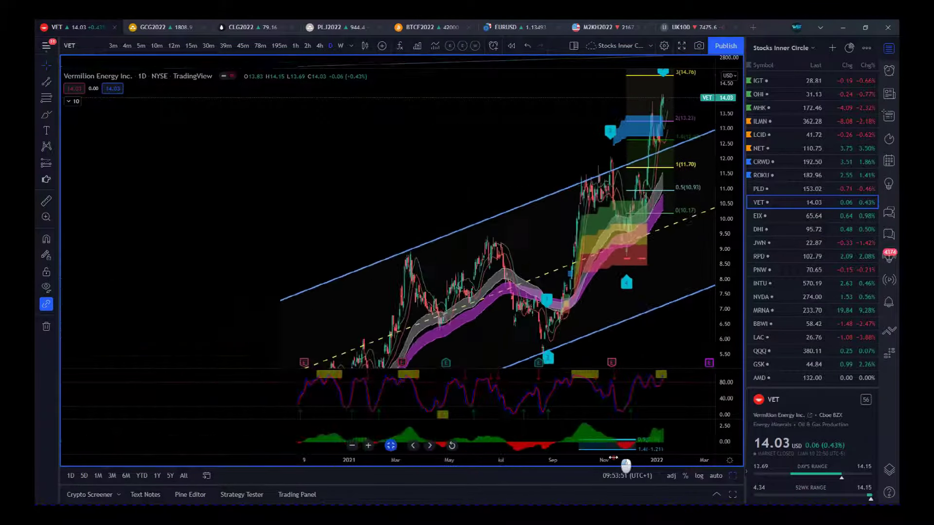
scroll(613, 458, down, 3)
drag(737, 168, 569, 321)
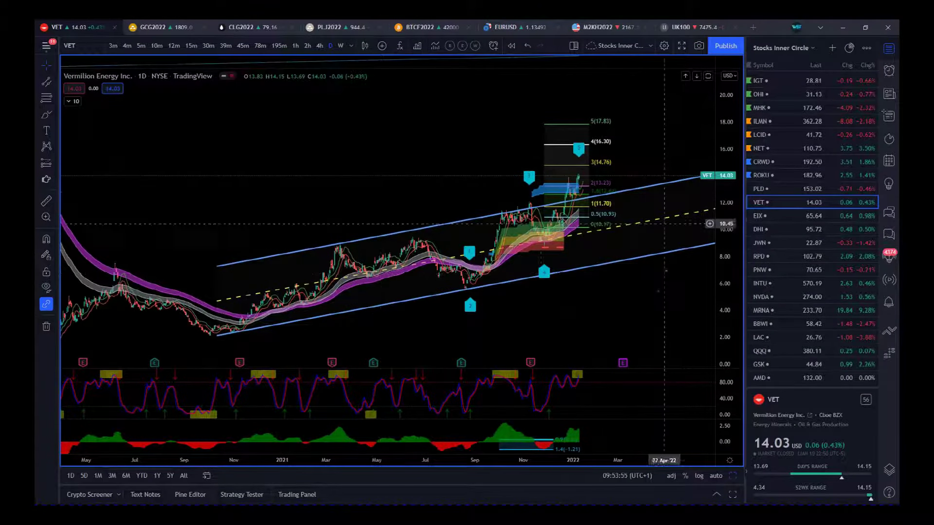
drag(723, 316, 723, 214)
drag(597, 462, 440, 462)
drag(435, 271, 647, 266)
drag(561, 467, 448, 454)
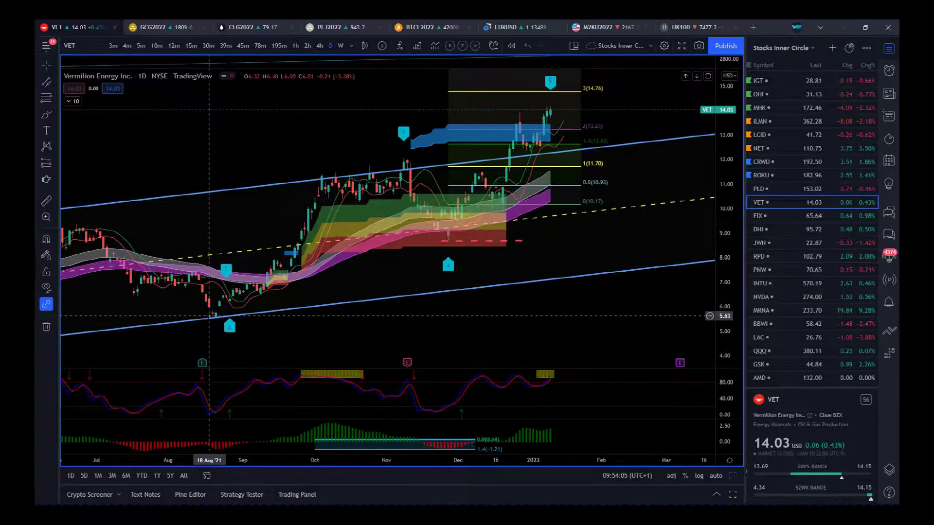
drag(325, 460, 298, 460)
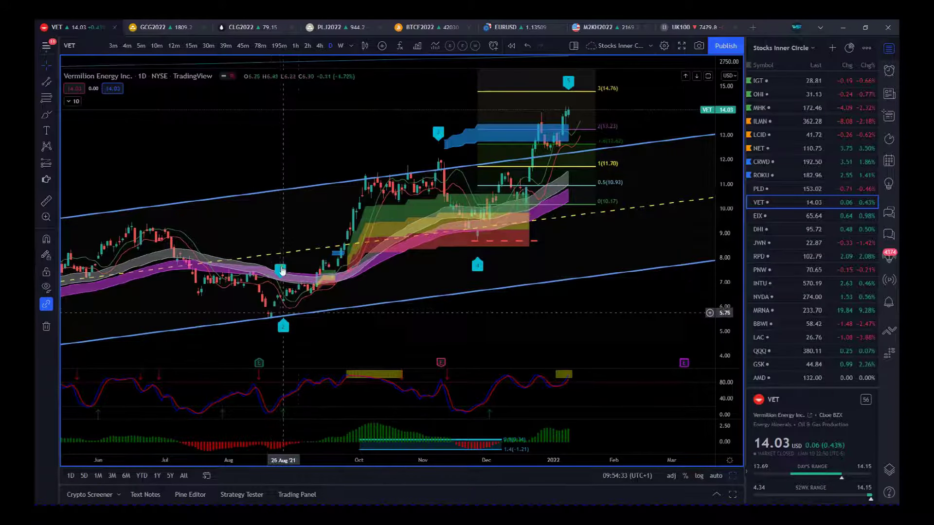
Zoom in on VET's October-to-January rally and stretch prices vertically around it
drag(584, 314, 632, 317)
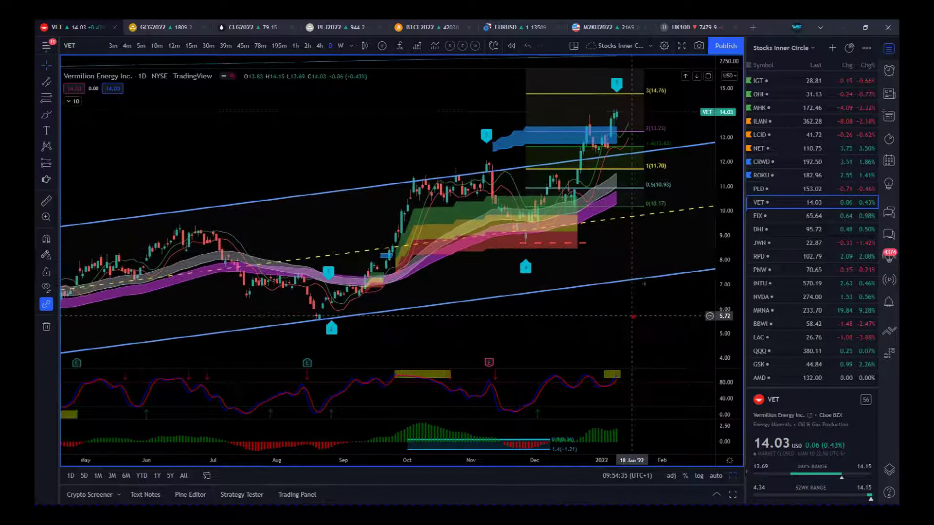
drag(594, 462, 447, 462)
drag(452, 209, 642, 363)
drag(726, 329, 631, 329)
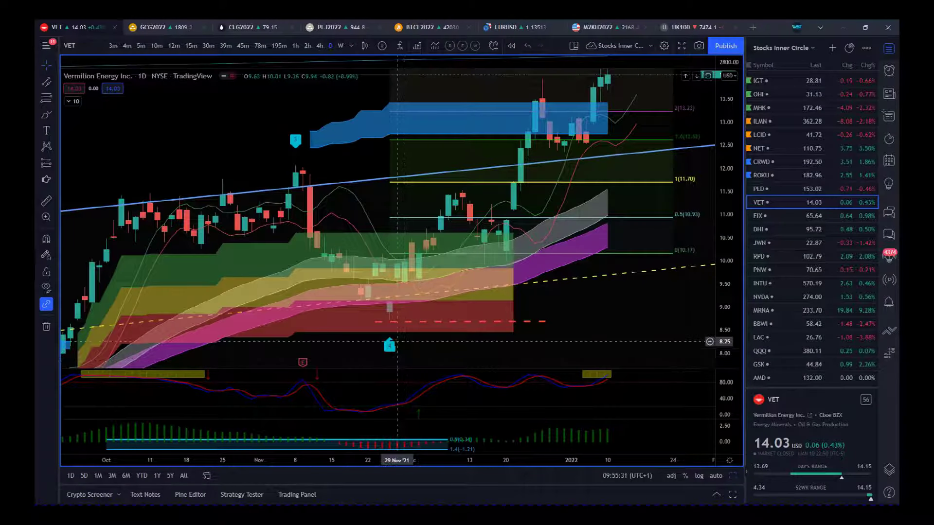
Make the VET histogram pane taller and zoom out to August, leaving room after the latest bar
mouse_move(391, 446)
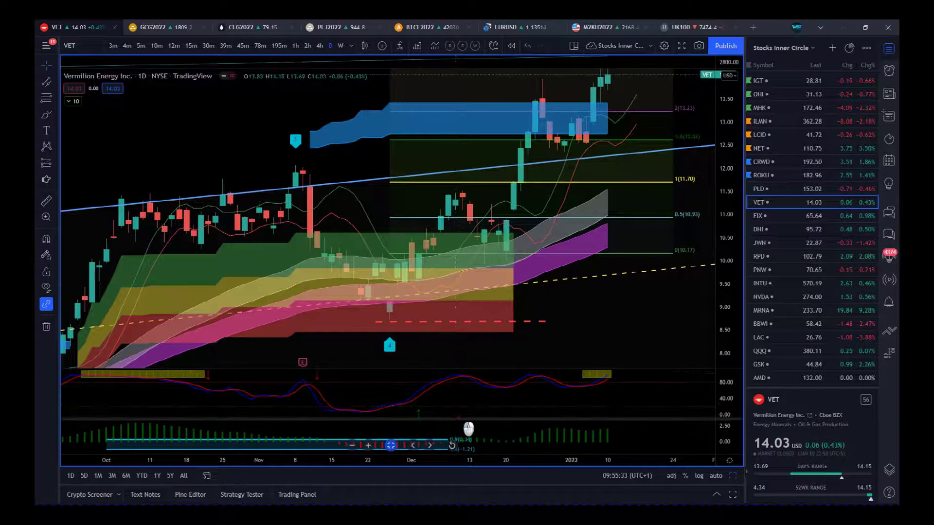
drag(469, 428, 475, 403)
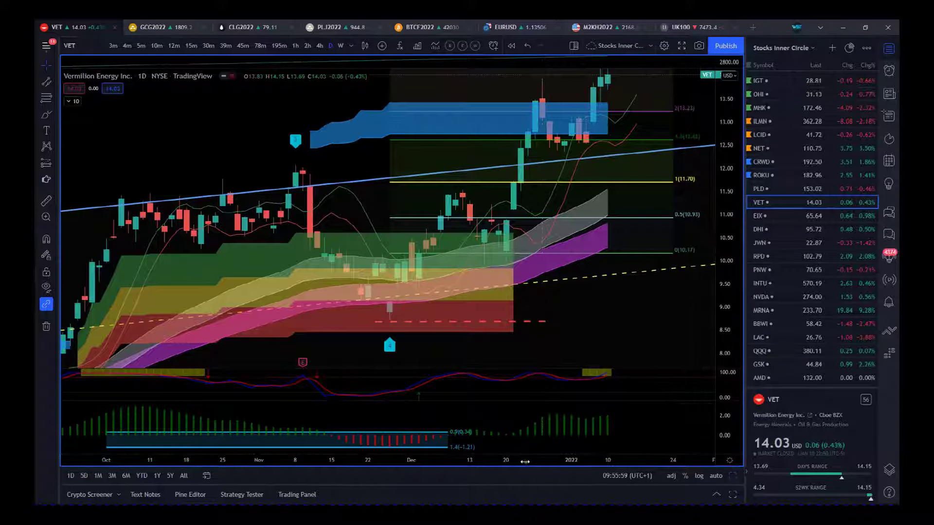
scroll(619, 316, down, 5)
drag(620, 315, 582, 316)
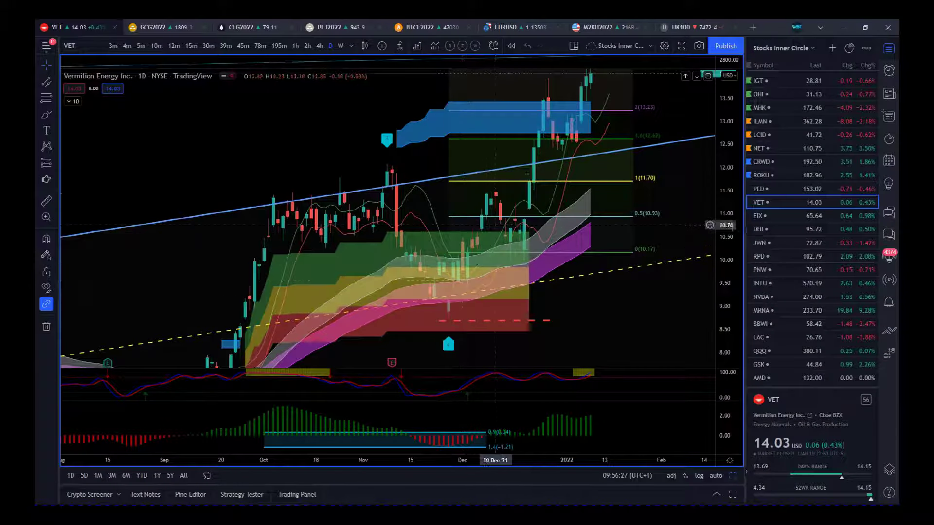
scroll(658, 339, left, 3)
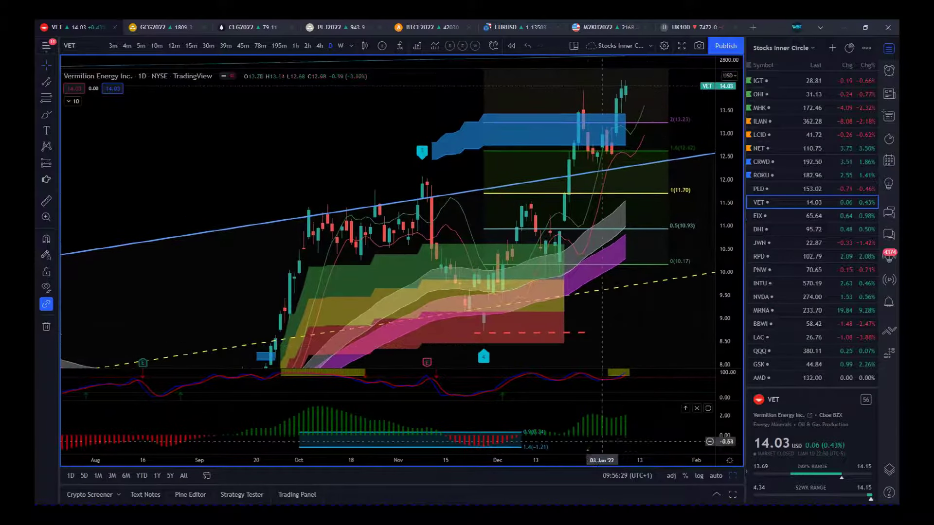
drag(577, 460, 495, 460)
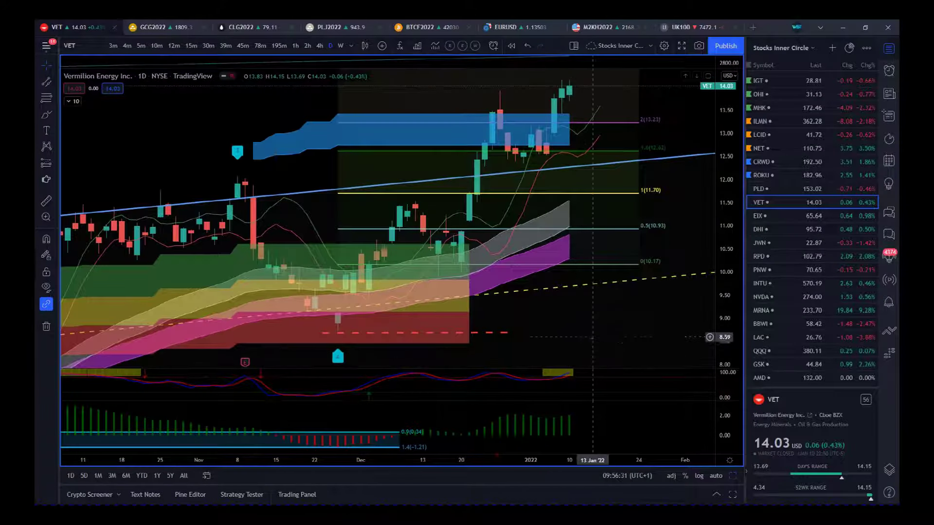
scroll(629, 328, left, 3)
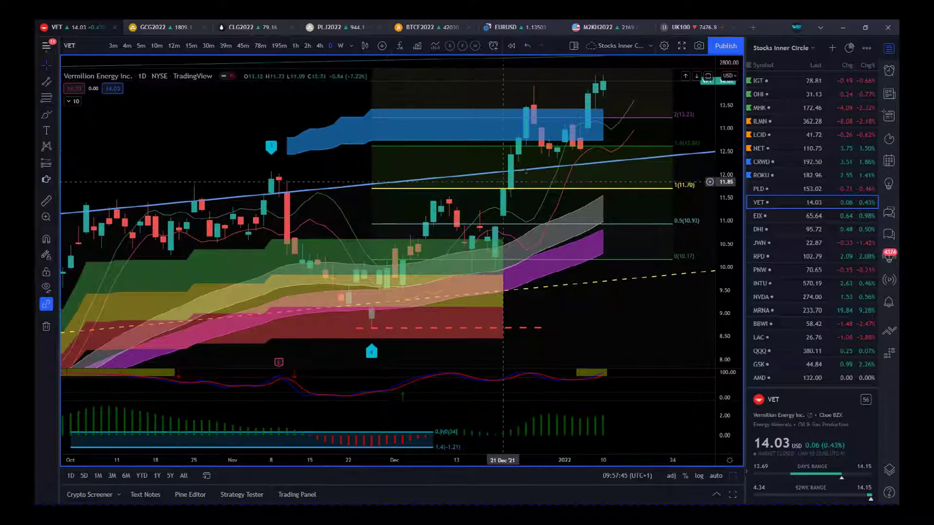
drag(650, 323, 671, 317)
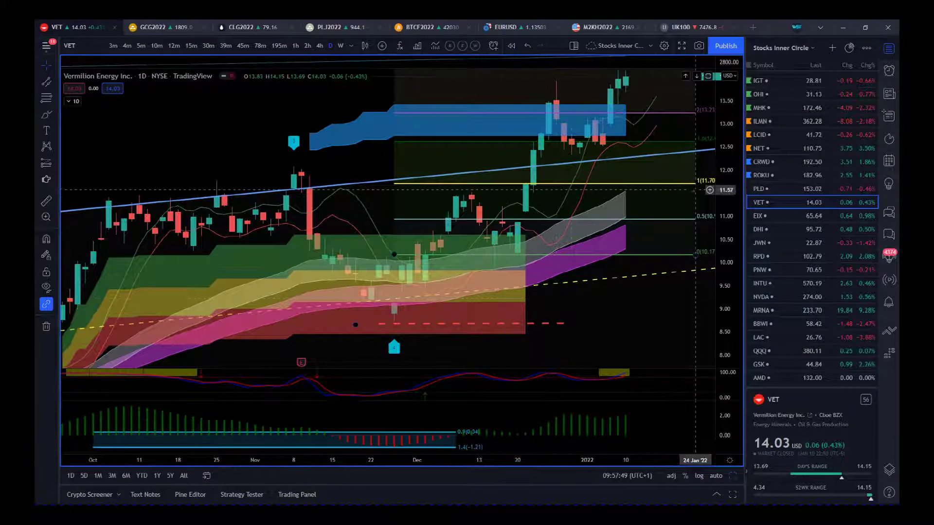
Switch to PLD, hide the watchlist, frame the channel from March, and expand the indicator legend
click(760, 190)
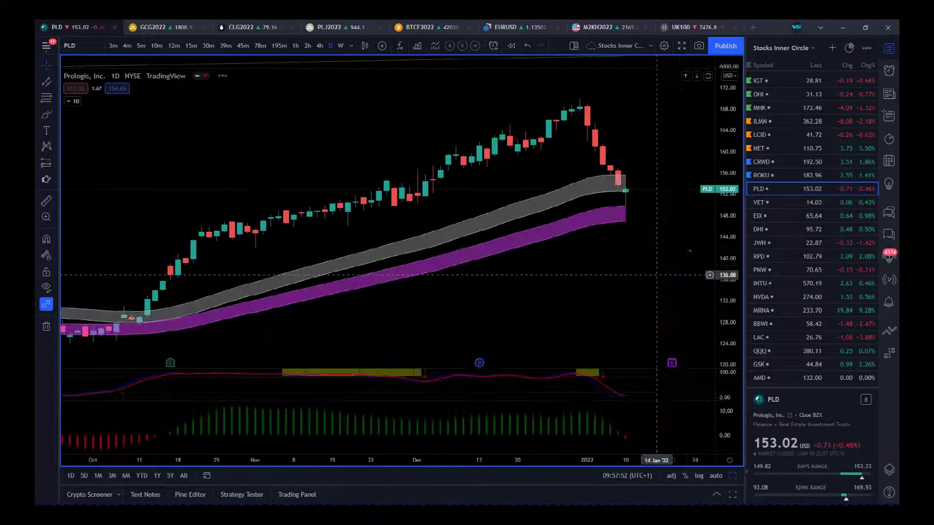
click(889, 47)
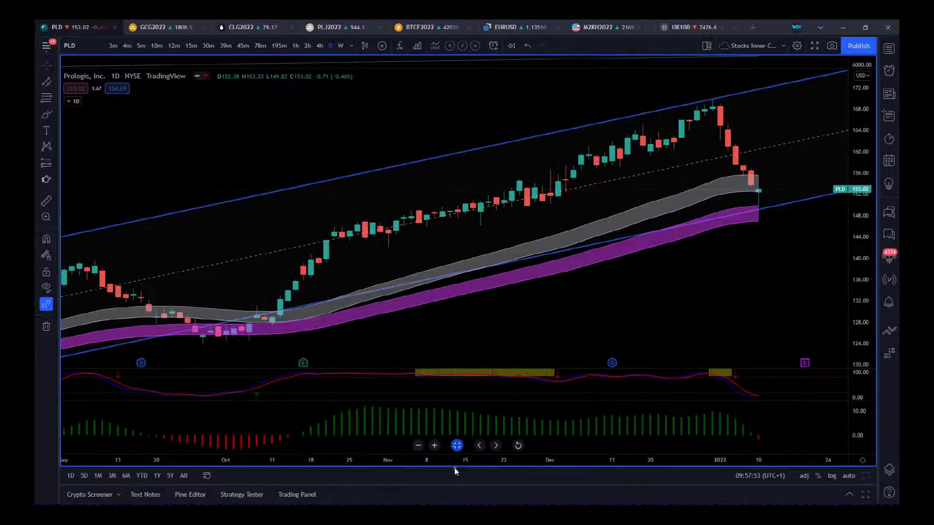
drag(444, 459, 688, 462)
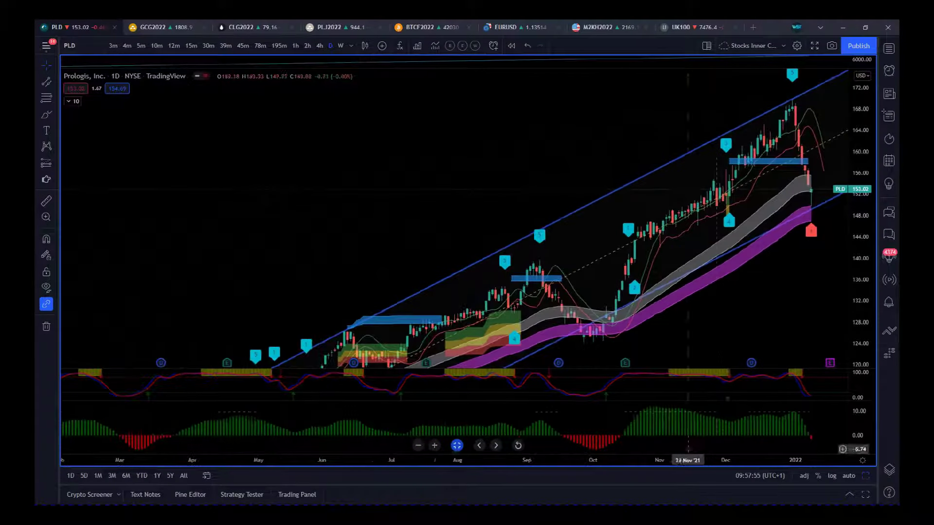
drag(792, 340, 619, 317)
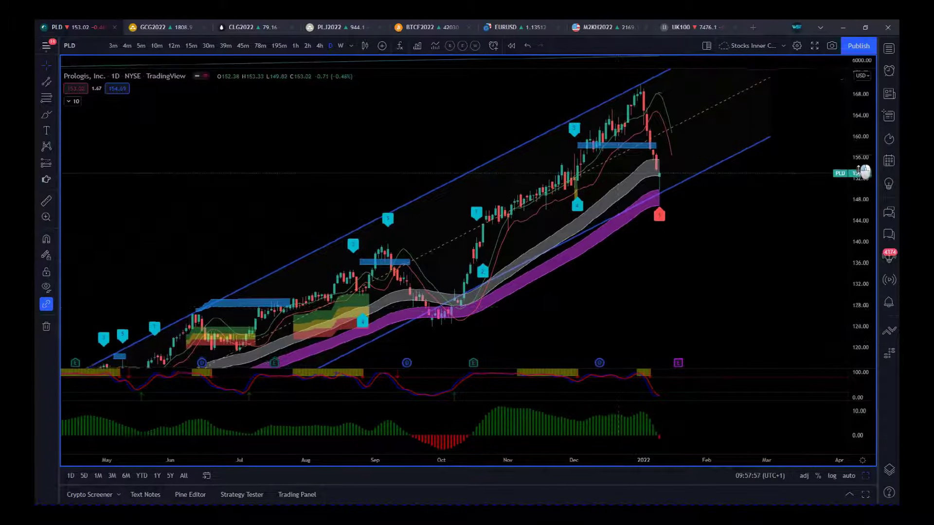
drag(859, 160, 861, 212)
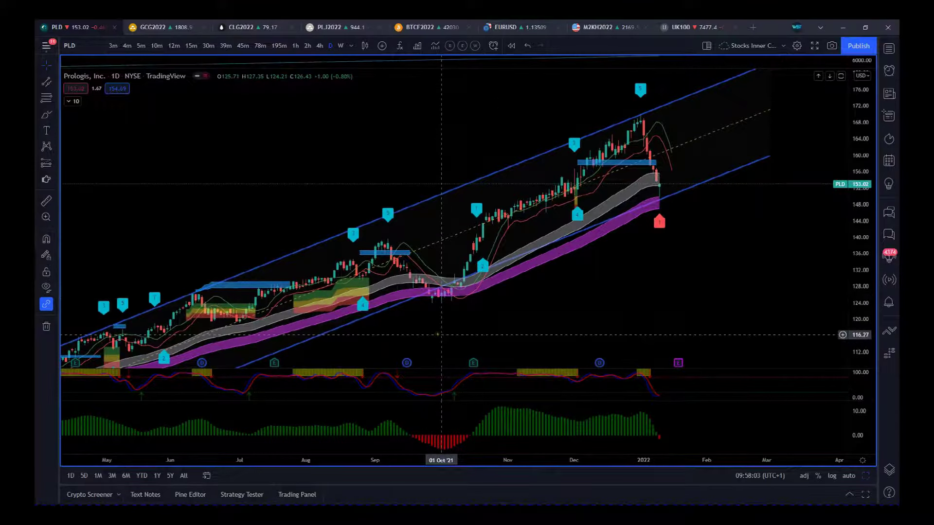
click(74, 100)
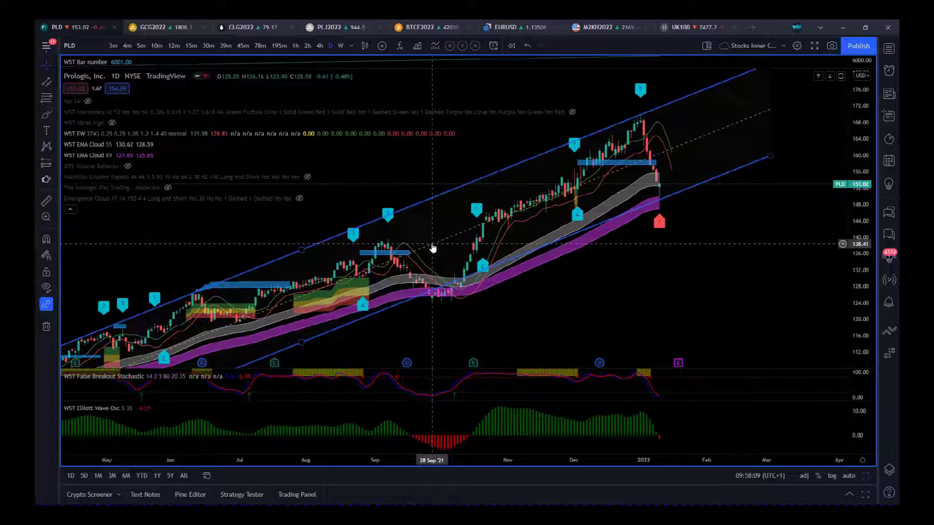
mouse_move(112, 63)
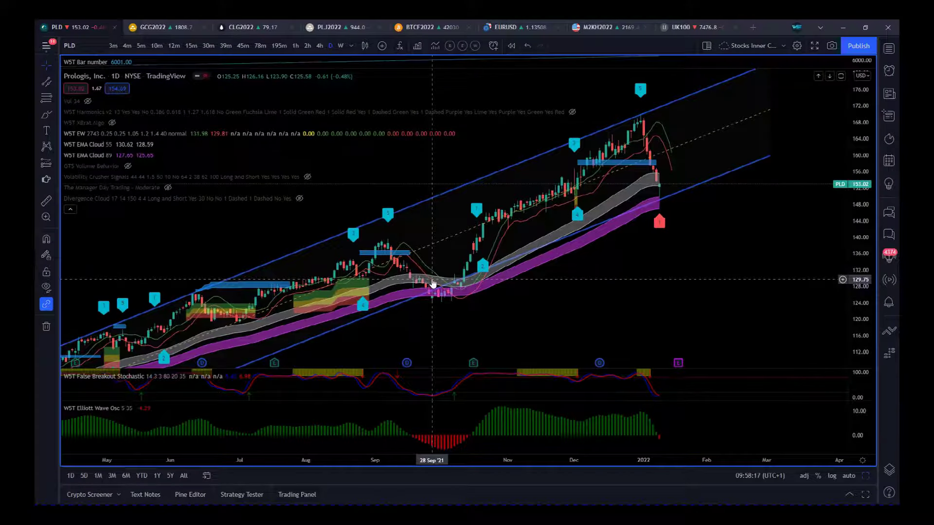
Change the W5T EW indicator's Start on bar number from 2743 to 6001
click(207, 133)
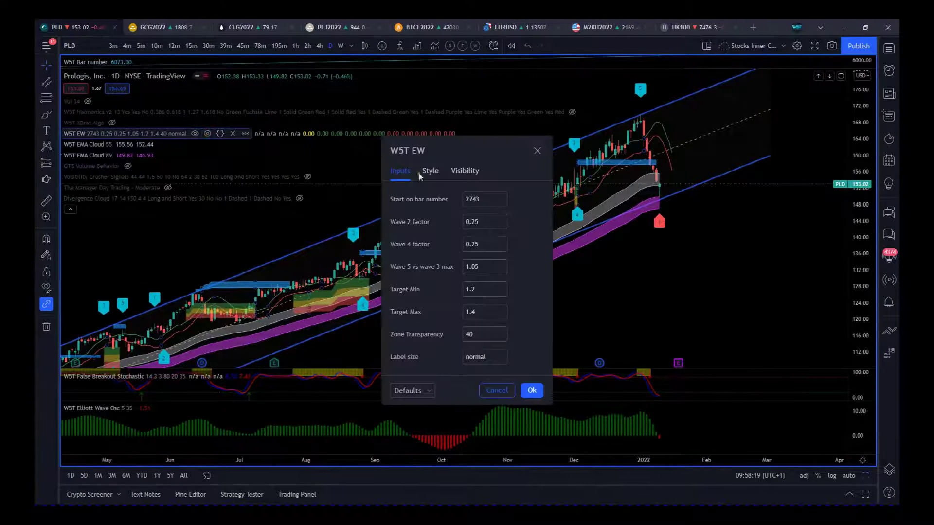
click(461, 199)
text(6001)
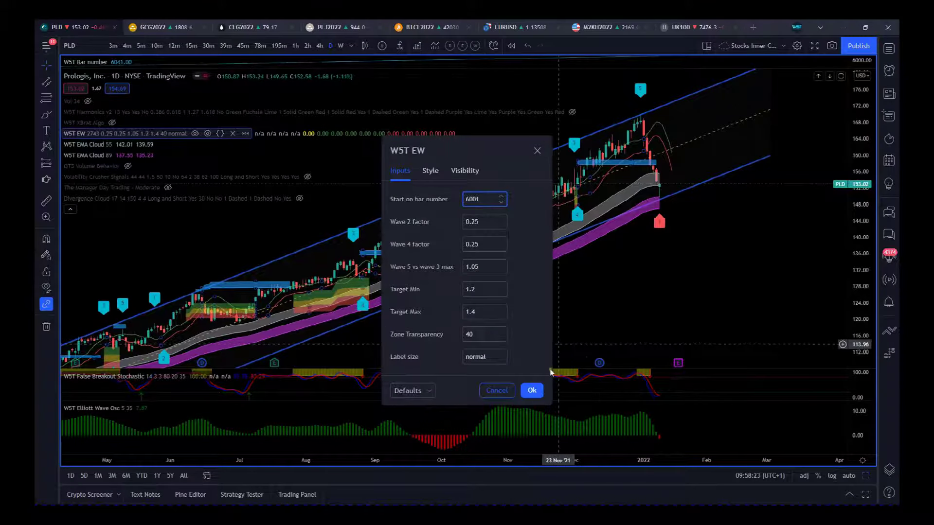
click(532, 391)
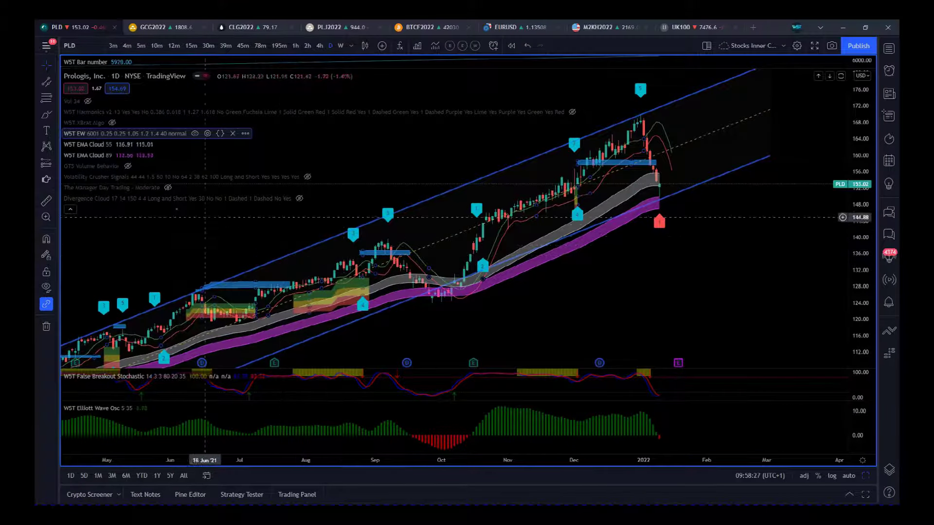
Collapse the legend and stretch the time and price axes around PLD's recent drop
click(70, 209)
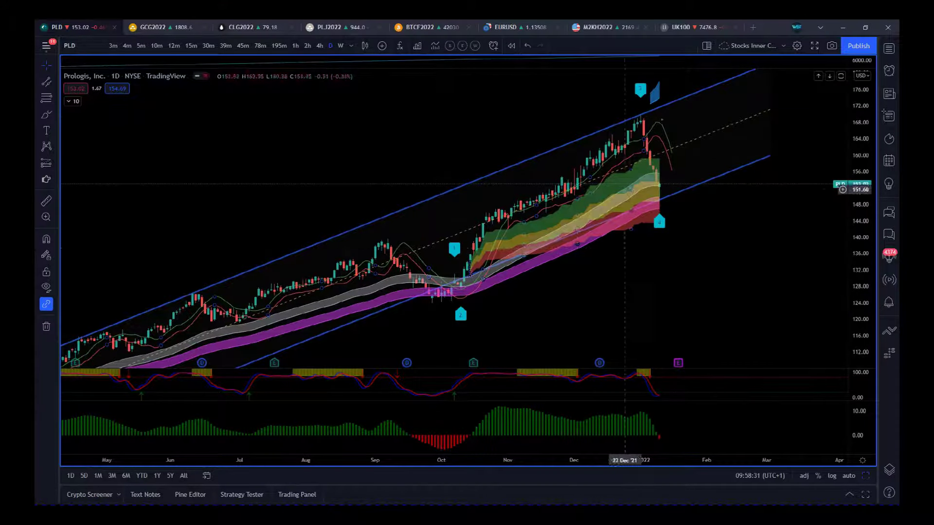
drag(679, 461, 516, 462)
drag(601, 319, 674, 373)
drag(867, 296, 870, 343)
drag(612, 459, 586, 460)
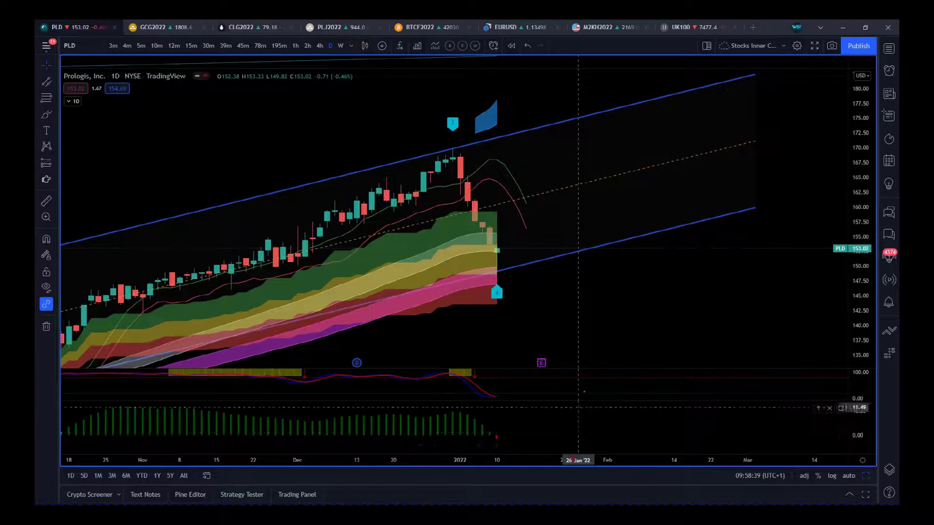
Make the oscillator and histogram panes taller and anchor a Fibonacci drawing near 20 Oct '21
drag(598, 381, 599, 336)
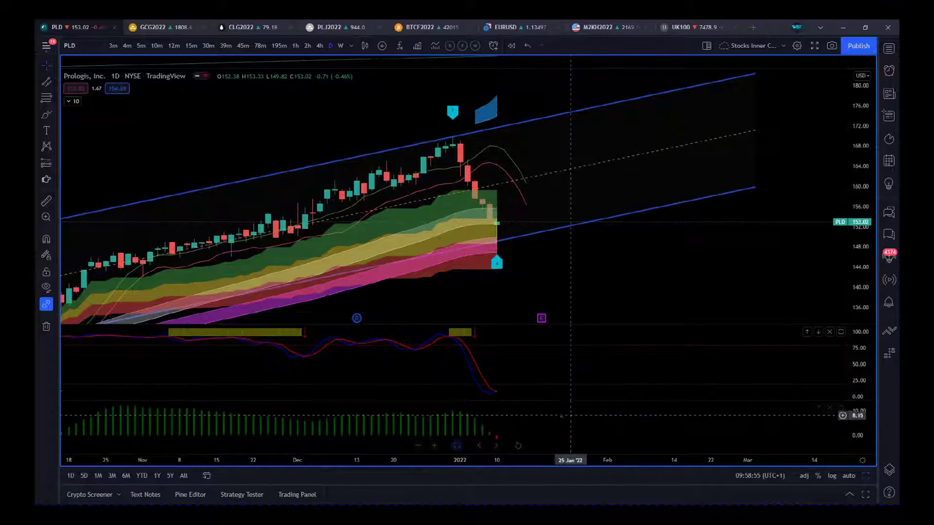
drag(550, 400, 555, 375)
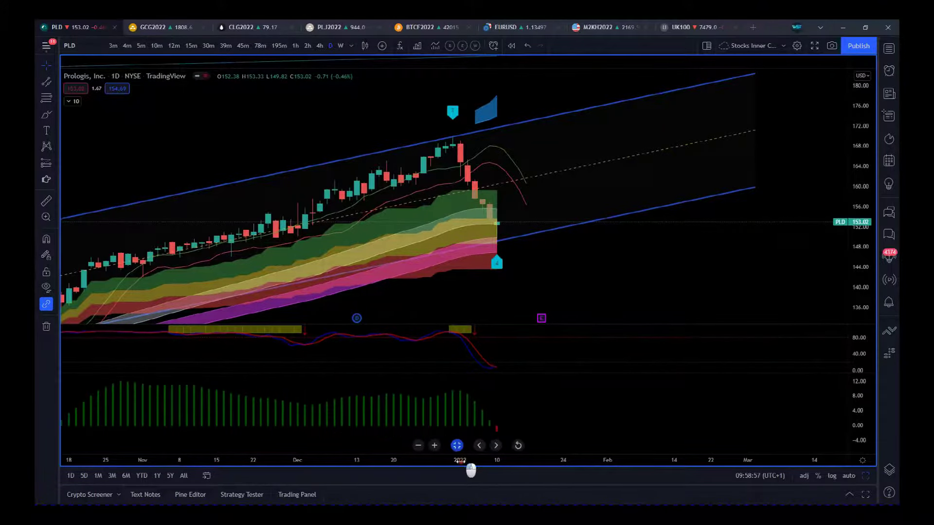
scroll(471, 465, down, 5)
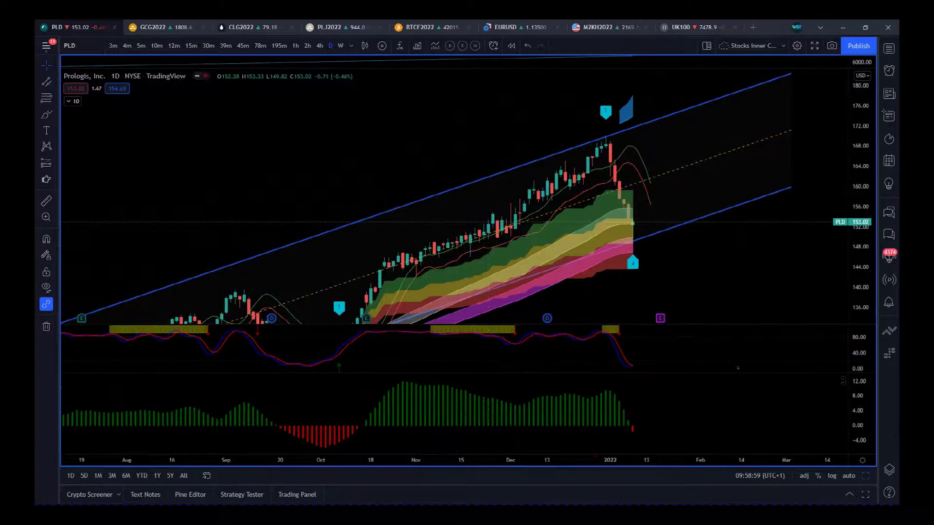
click(47, 100)
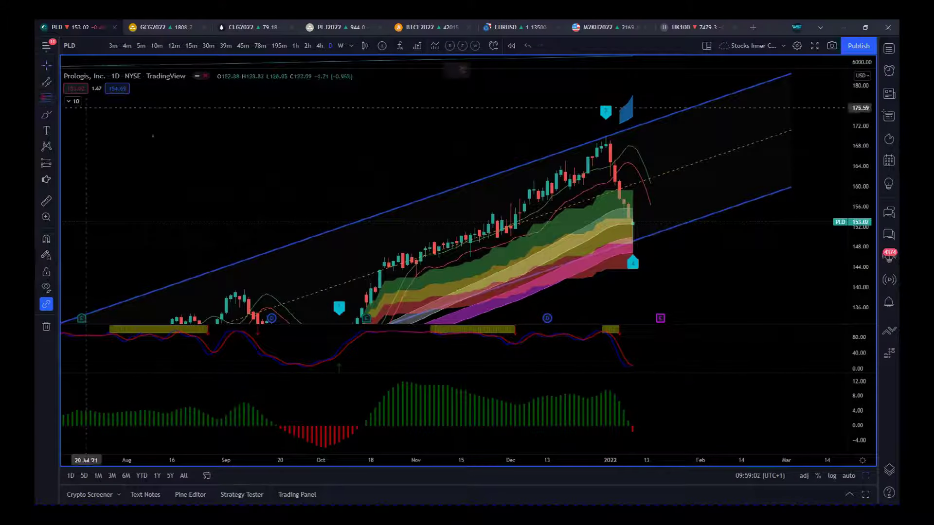
click(709, 426)
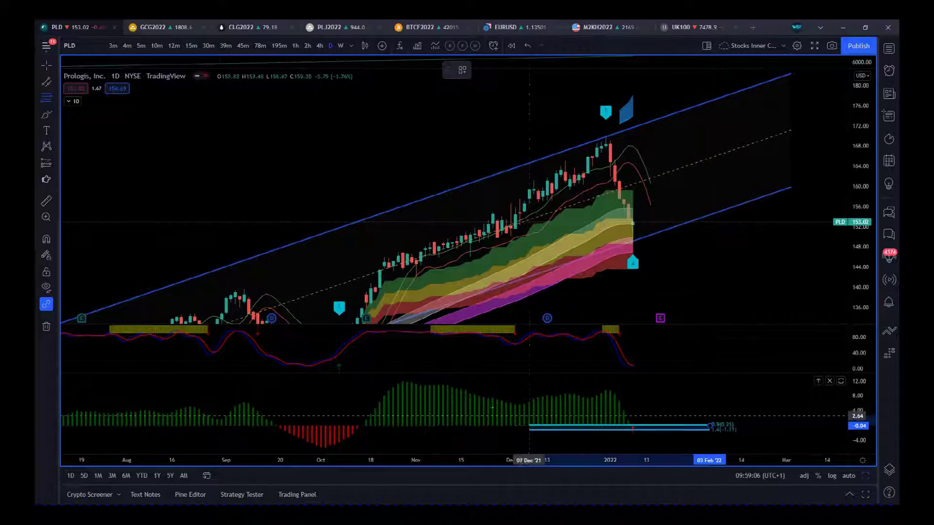
Complete the histogram Fibonacci drawing (0.9 at 1.15, 1.4 at -4.81) and resize the panes
click(380, 382)
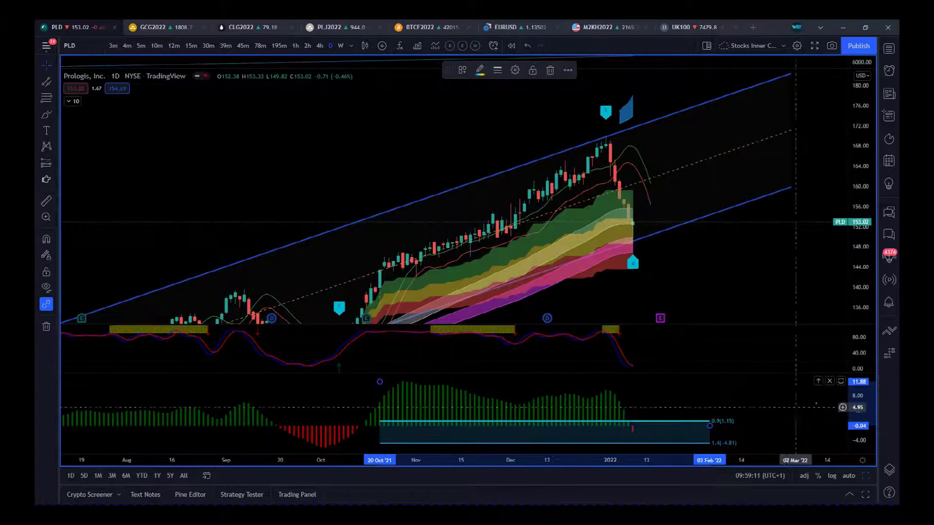
drag(860, 413, 860, 422)
mouse_move(839, 373)
mouse_down()
mouse_move(710, 383)
mouse_move(710, 395)
mouse_up()
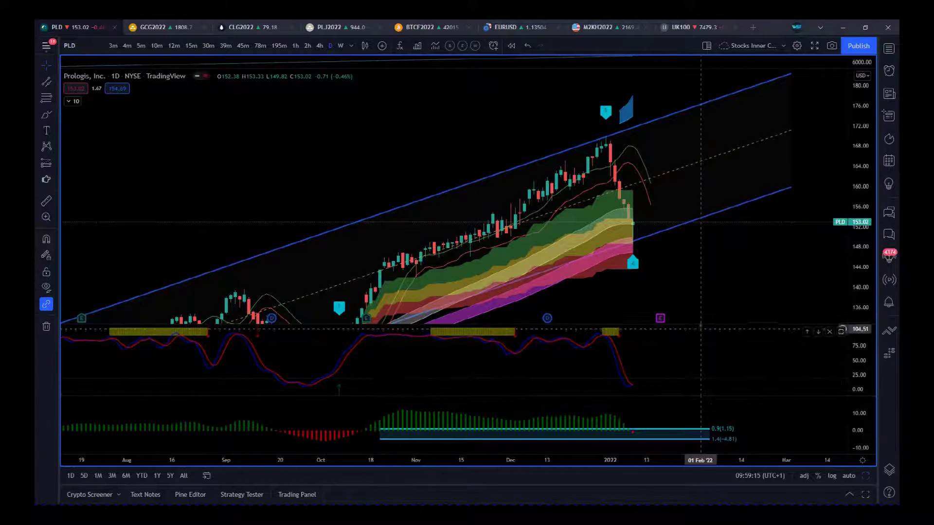
drag(701, 324, 700, 346)
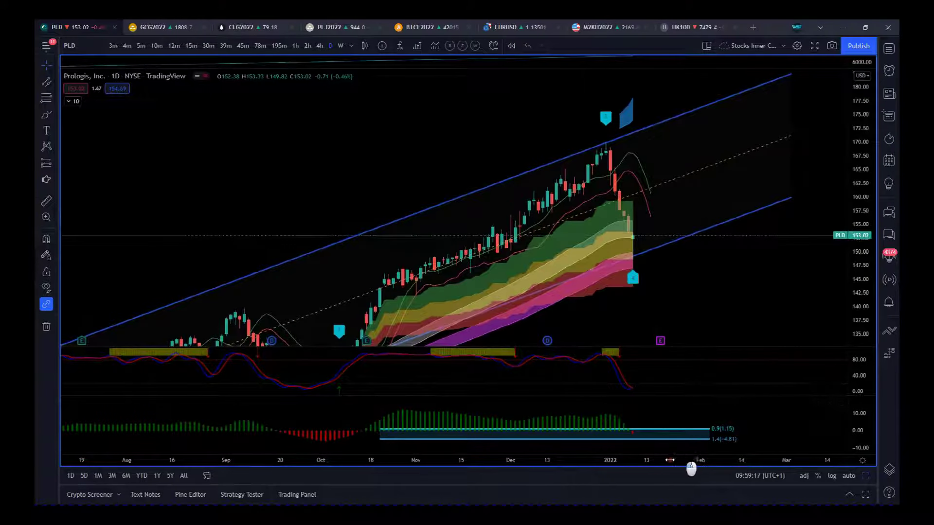
Zoom in on December–January so the peak and the drop fill the main price pane
drag(670, 459, 617, 462)
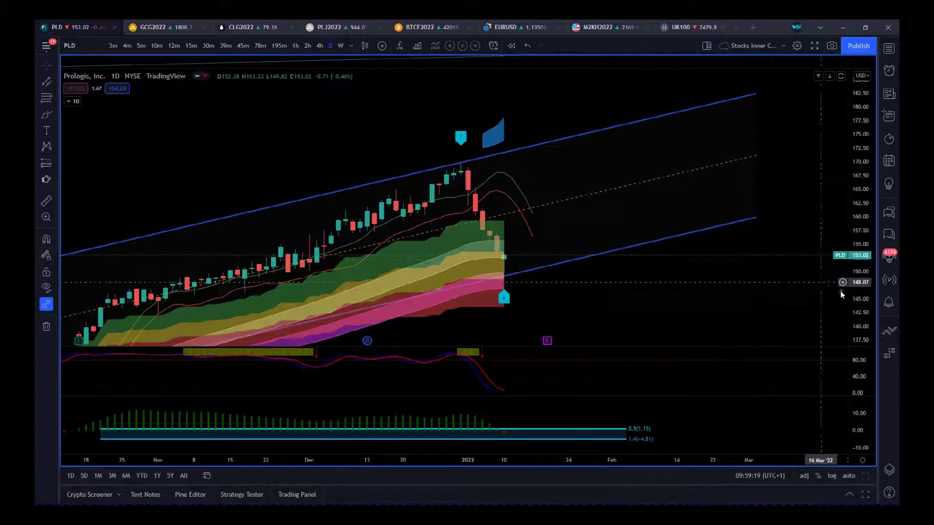
drag(869, 313, 870, 295)
drag(656, 459, 601, 460)
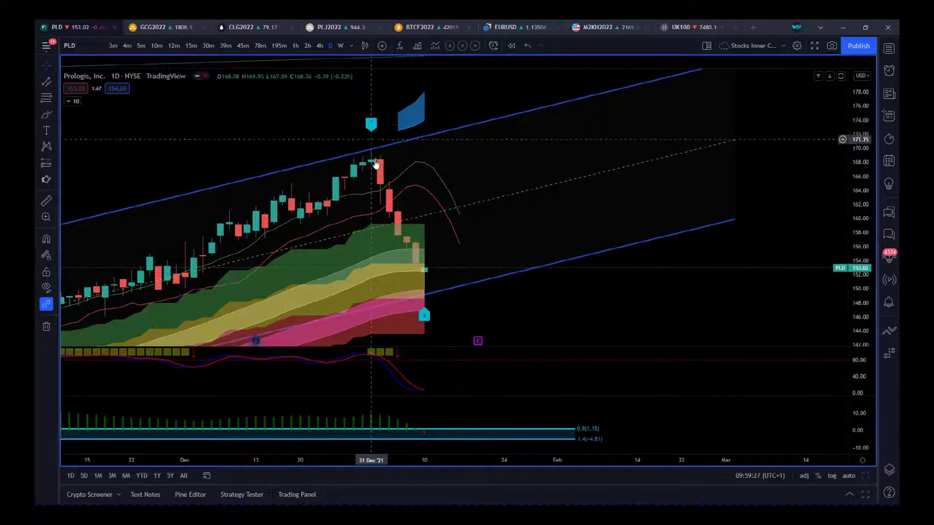
drag(579, 316, 683, 293)
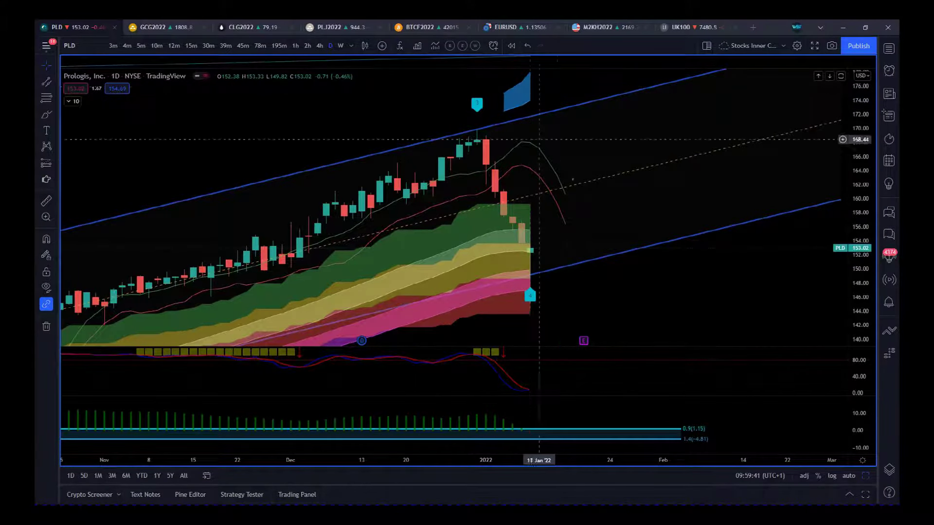
drag(652, 280, 614, 295)
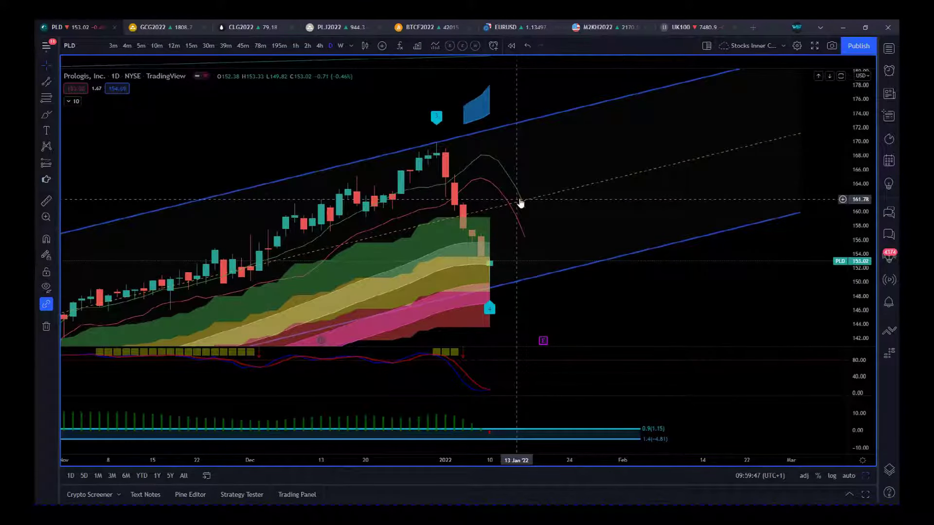
scroll(682, 313, left, 2)
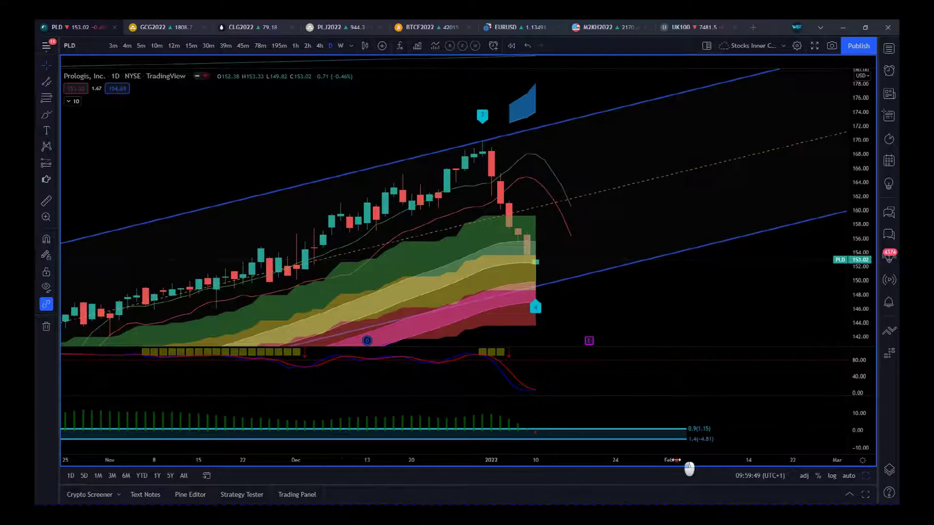
scroll(676, 460, up, 3)
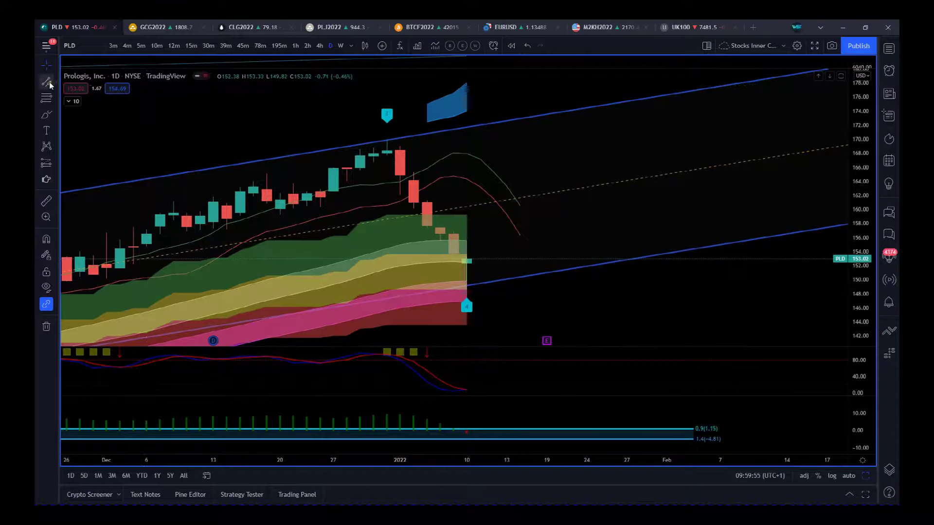
Draw a Regression Trend channel from 31 Dec to 10 Jan, then widen the view back to November
click(54, 115)
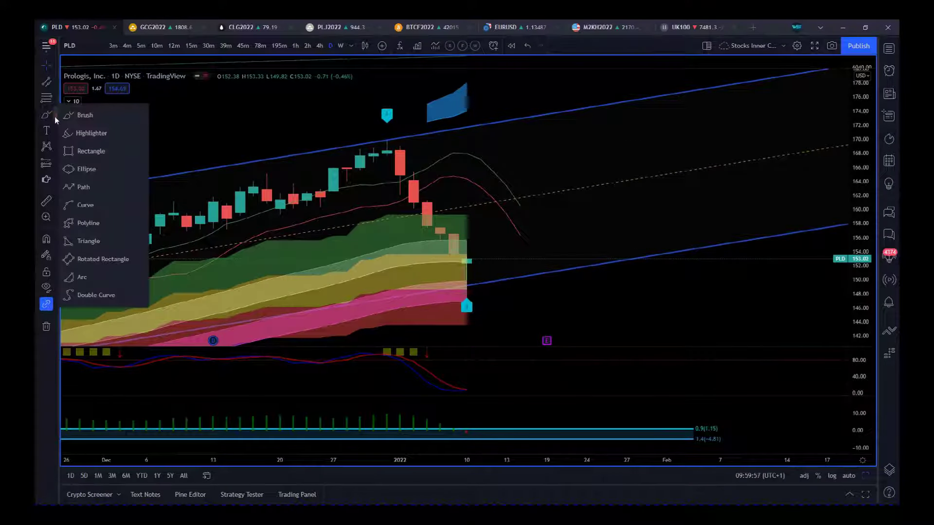
click(57, 83)
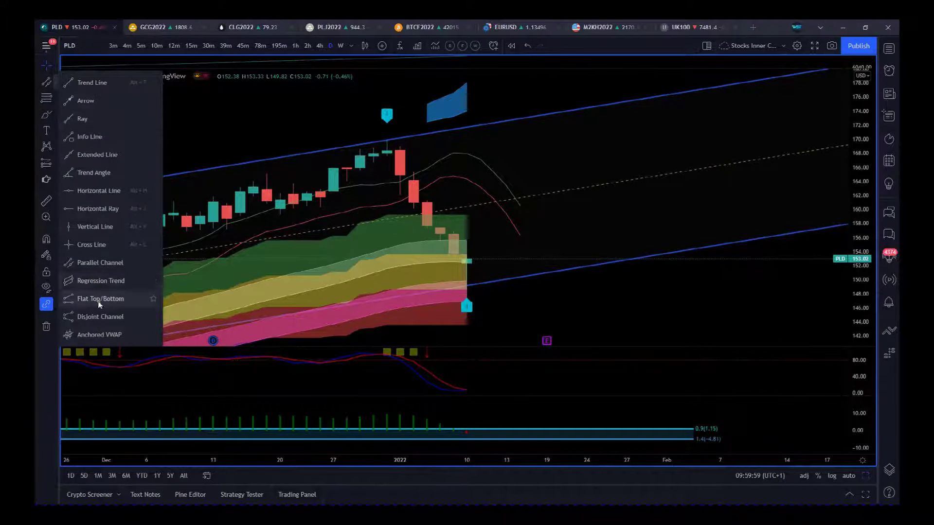
click(91, 280)
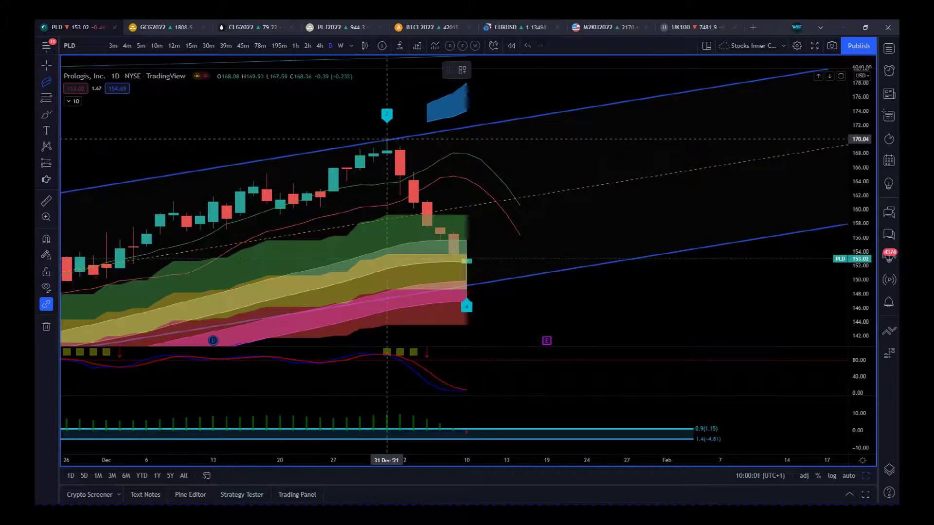
click(387, 139)
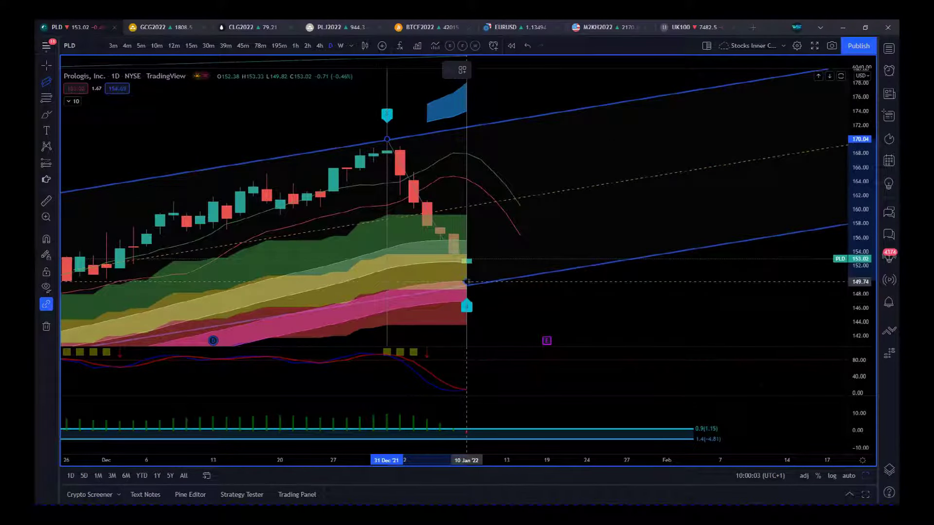
click(466, 281)
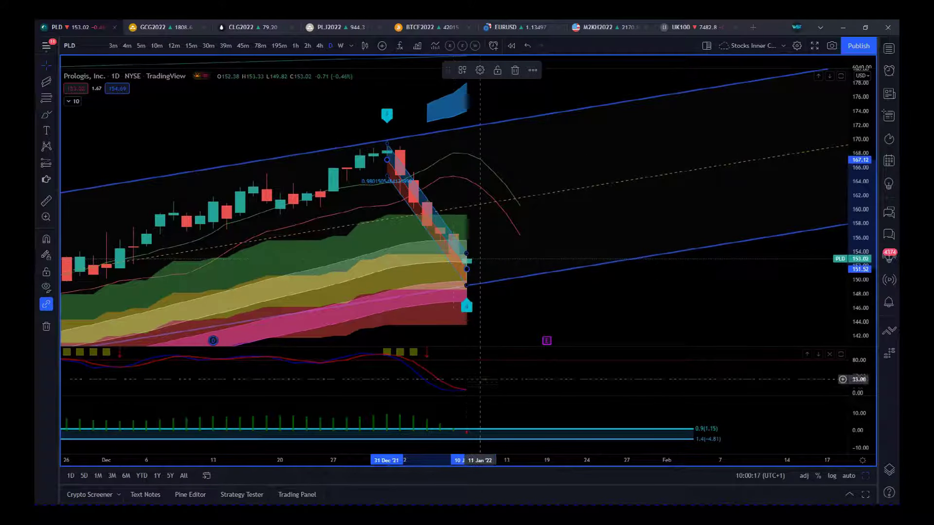
drag(474, 460, 600, 468)
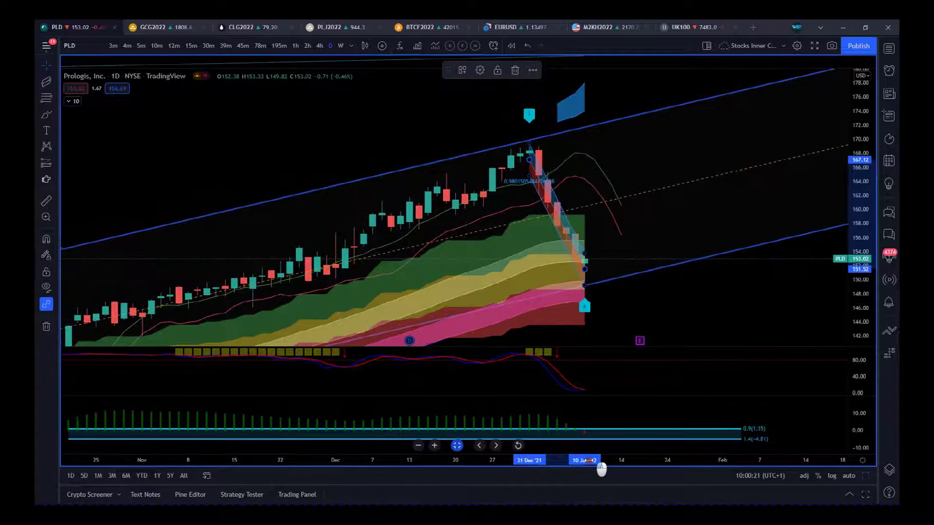
drag(684, 303, 608, 308)
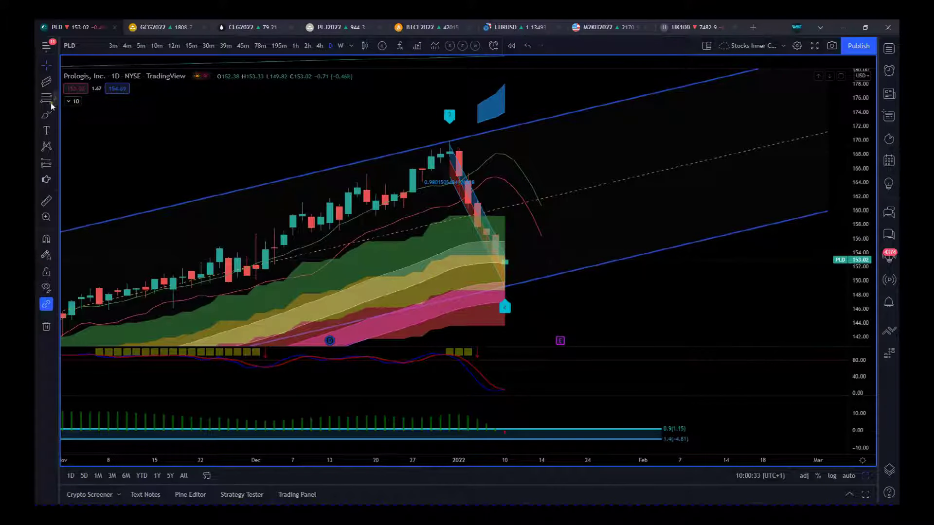
Draw a thin rectangle zone at 156.65–157.49 spanning 19 Nov '21 to 10 Feb '22
click(55, 85)
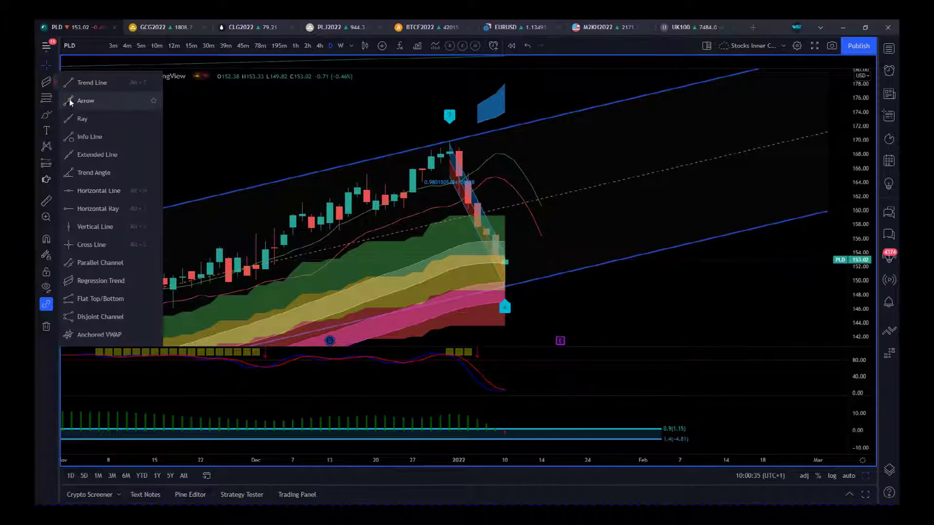
click(55, 118)
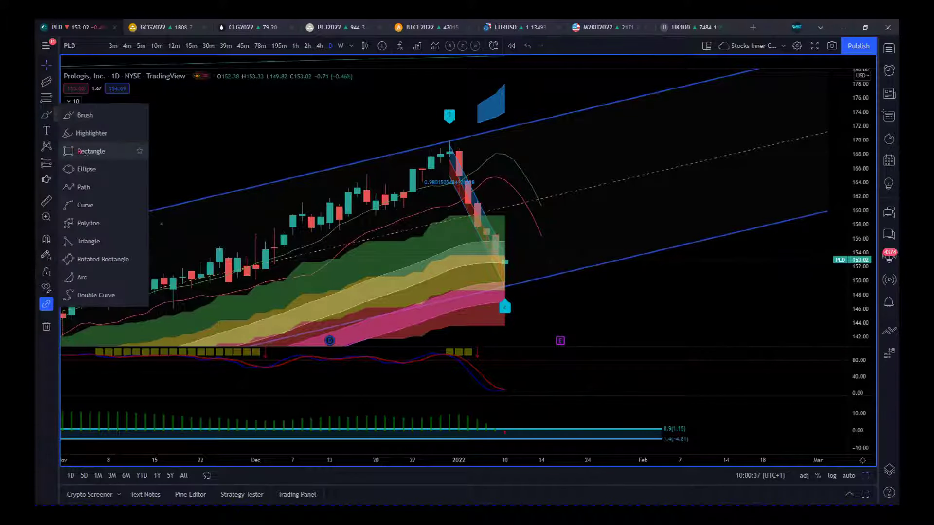
click(83, 151)
drag(192, 228, 707, 234)
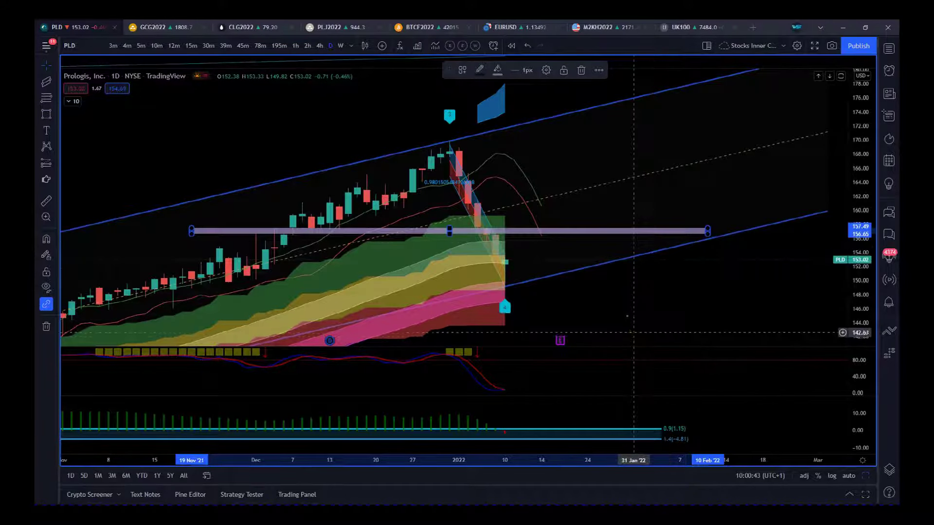
drag(603, 460, 515, 460)
drag(686, 282, 722, 284)
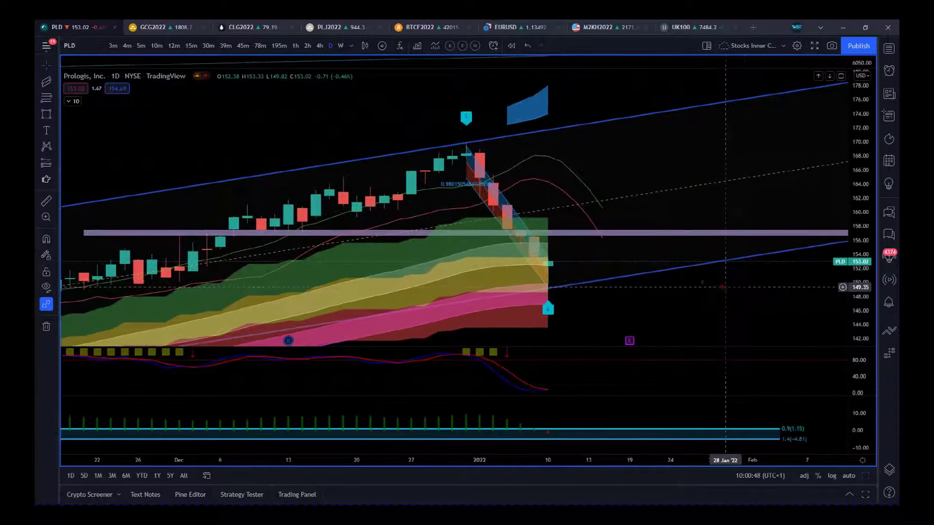
Place a Trend-Based Fib Extension through 10 Jan (157.68) and 20 Jan, giving 0.5 at 161.68 and 1 at 165.68
click(54, 99)
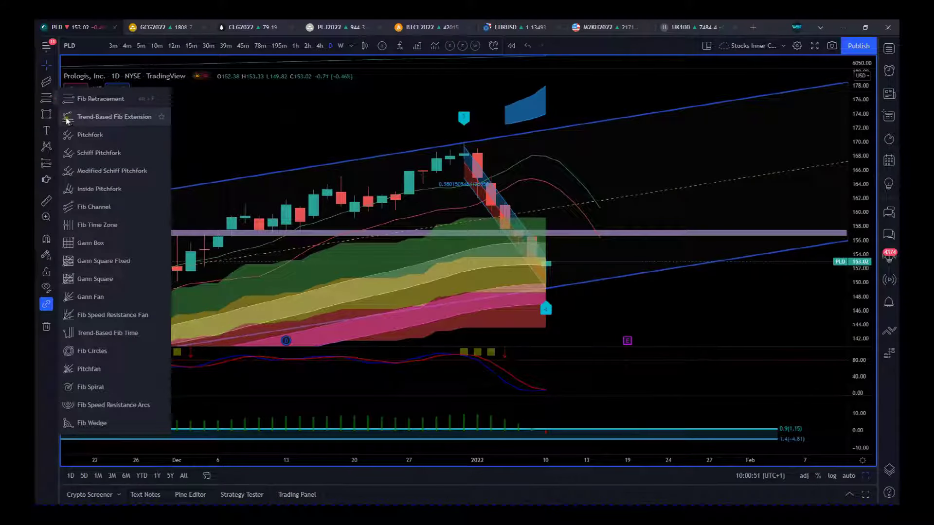
click(88, 118)
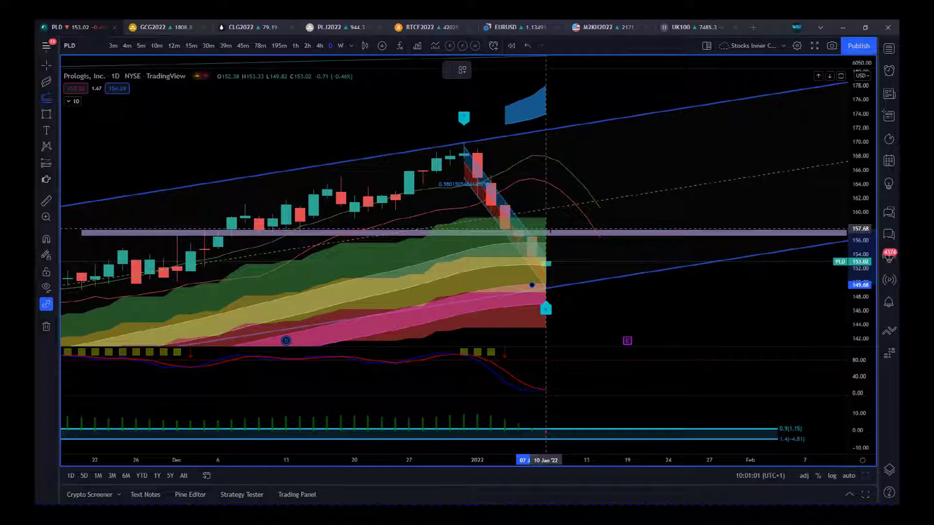
click(546, 228)
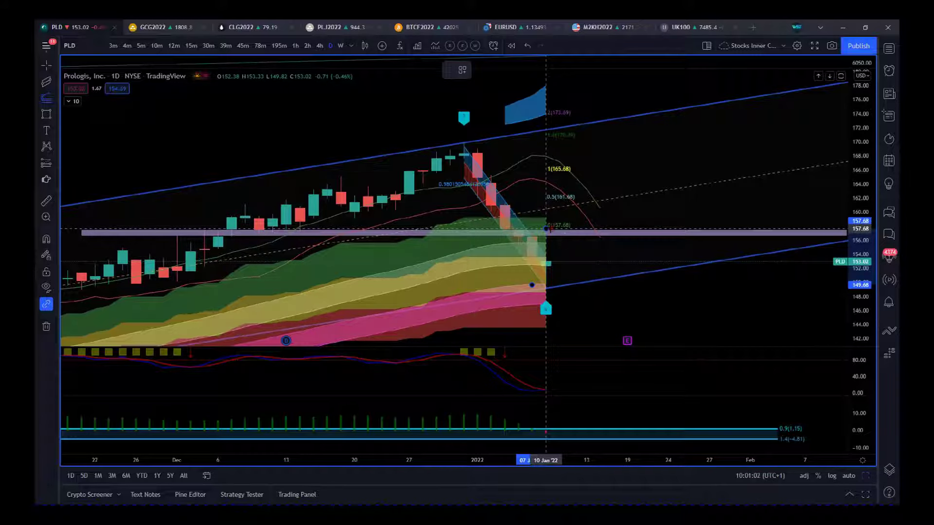
click(641, 228)
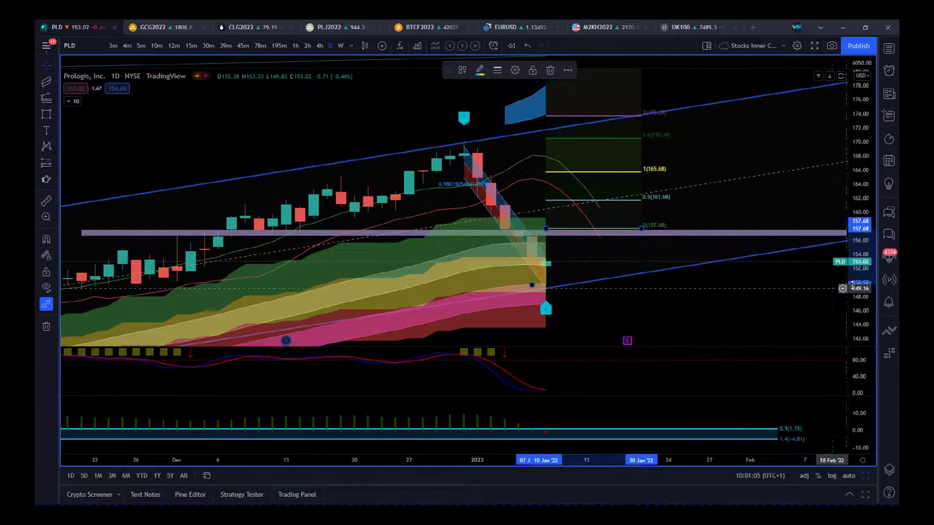
click(833, 297)
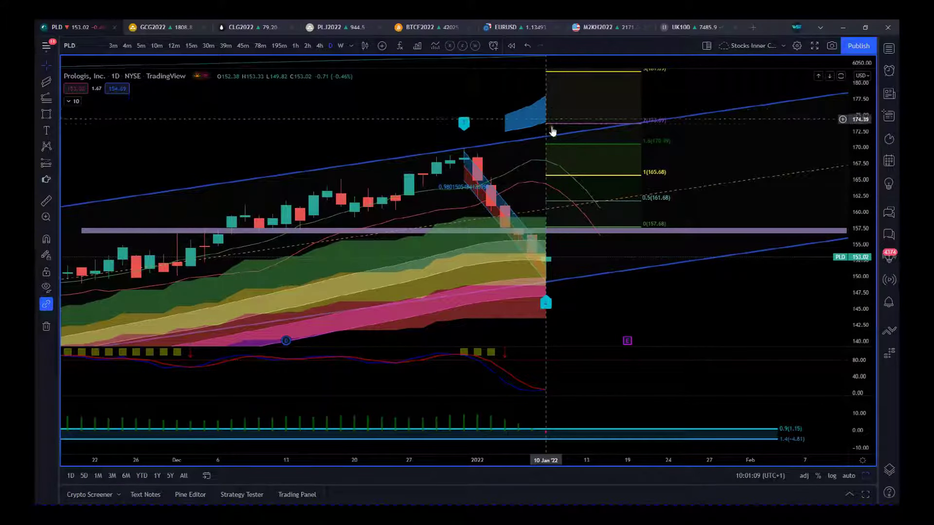
Pan and rescale the time and price axes so the 157 zone and extension targets above 157.68 fit
drag(651, 317, 676, 321)
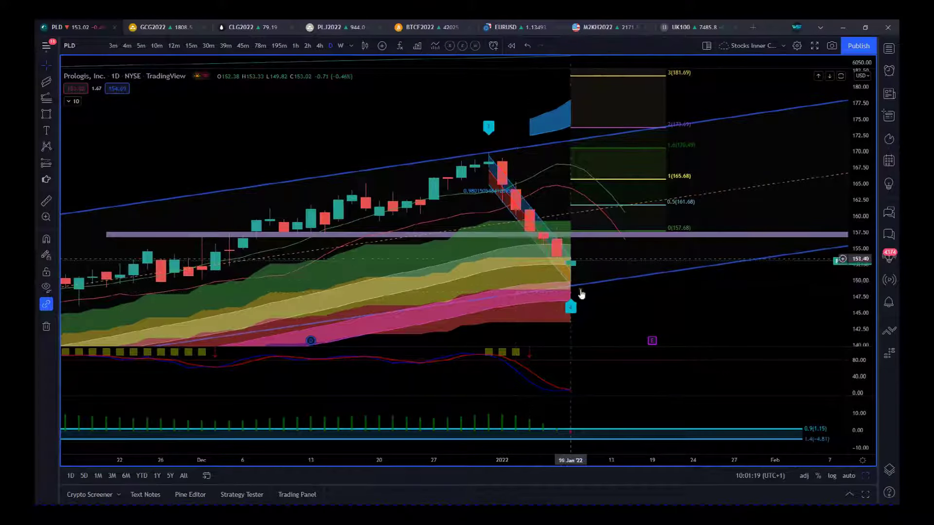
drag(652, 460, 573, 460)
drag(517, 464, 584, 466)
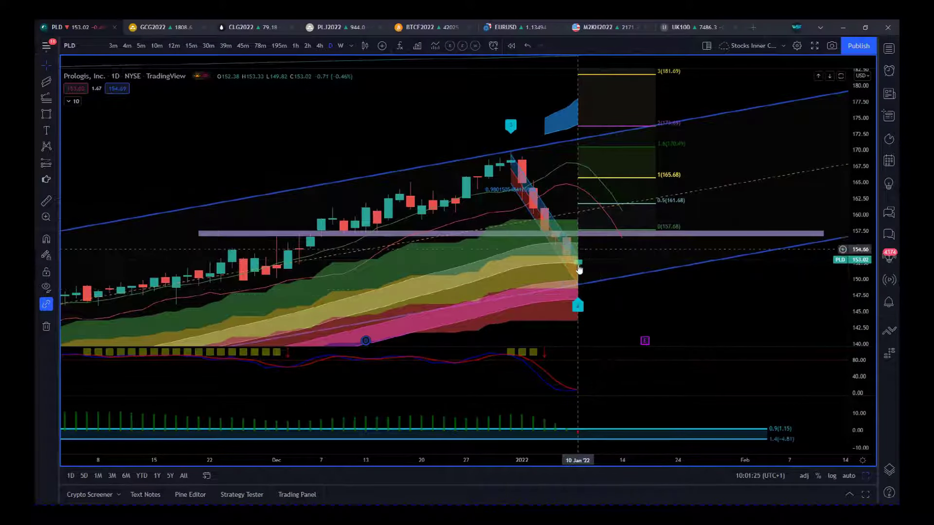
drag(867, 315, 868, 350)
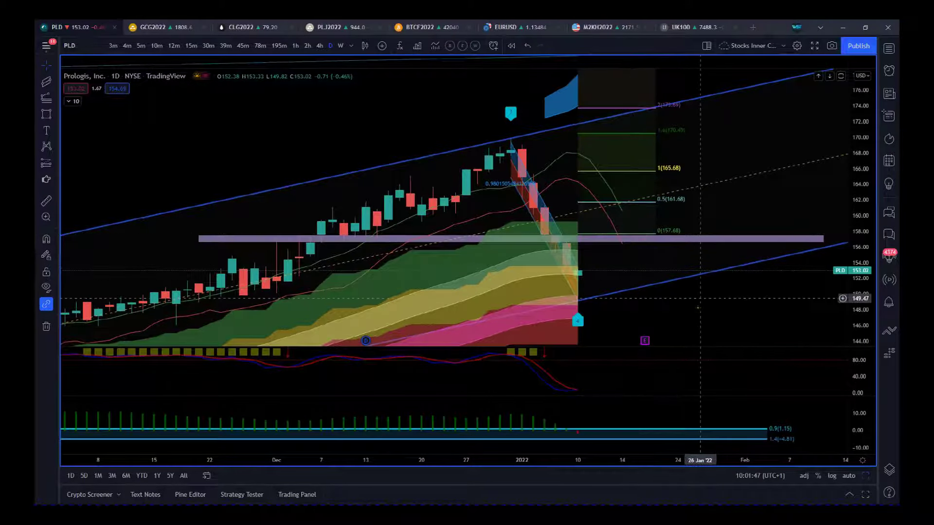
Zoom in on the PLD drop so the channel, rectangle zone and Fibonacci levels look larger
drag(703, 315, 733, 316)
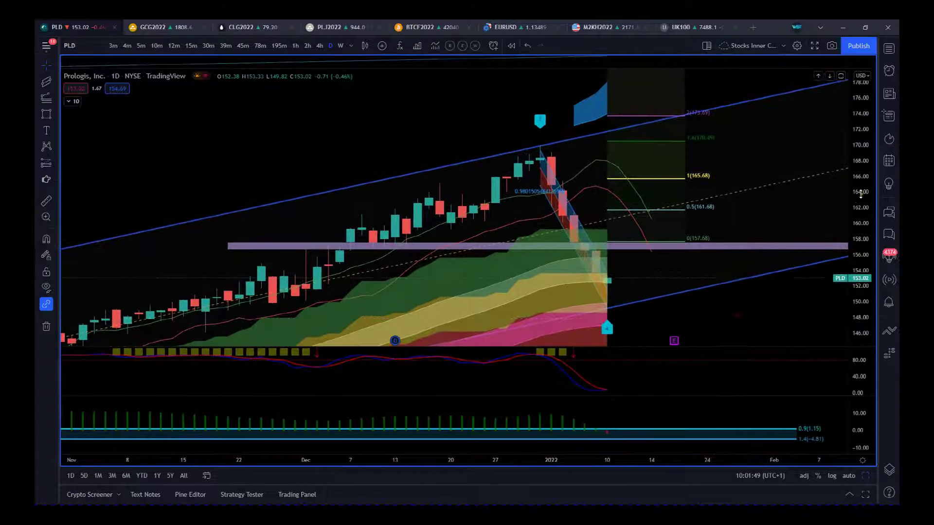
drag(721, 465, 670, 466)
drag(686, 341, 698, 312)
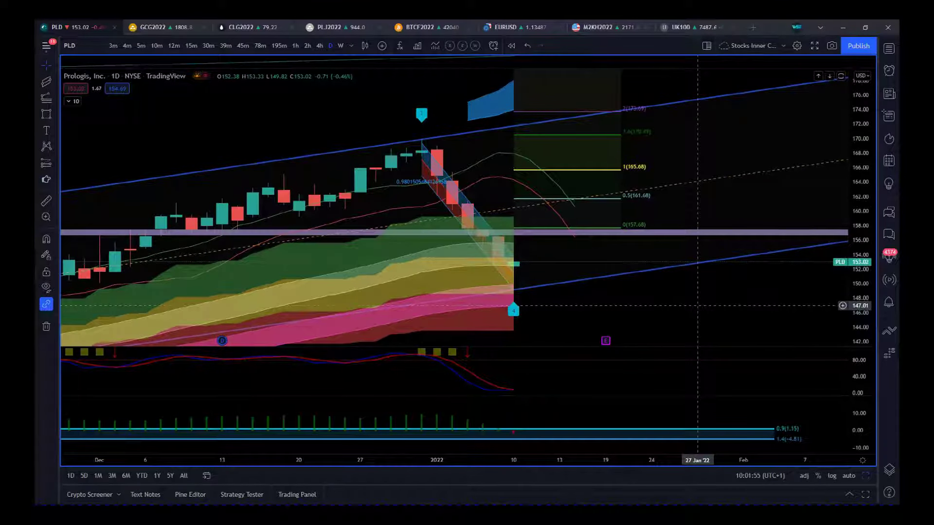